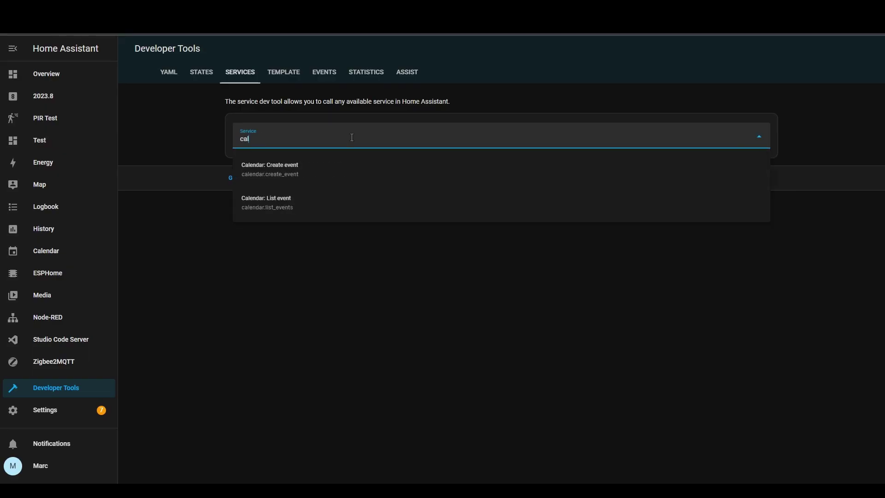
Select the Calendar: List event service and target the person's calendar entity
{"action": "left_click", "coordinate": [314, 196]}
{"action": "left_click", "coordinate": [671, 194]}
{"action": "left_click", "coordinate": [555, 231]}
Limit the listing to 31/08/2023 through 05/09/2023 and run it to see the response
{"action": "left_click", "coordinate": [236, 253]}
{"action": "left_click", "coordinate": [554, 252]}
{"action": "left_click", "coordinate": [488, 362]}
{"action": "left_click", "coordinate": [237, 293]}
{"action": "left_click", "coordinate": [553, 293]}
{"action": "left_click", "coordinate": [406, 257]}
{"action": "left_click", "coordinate": [488, 362]}
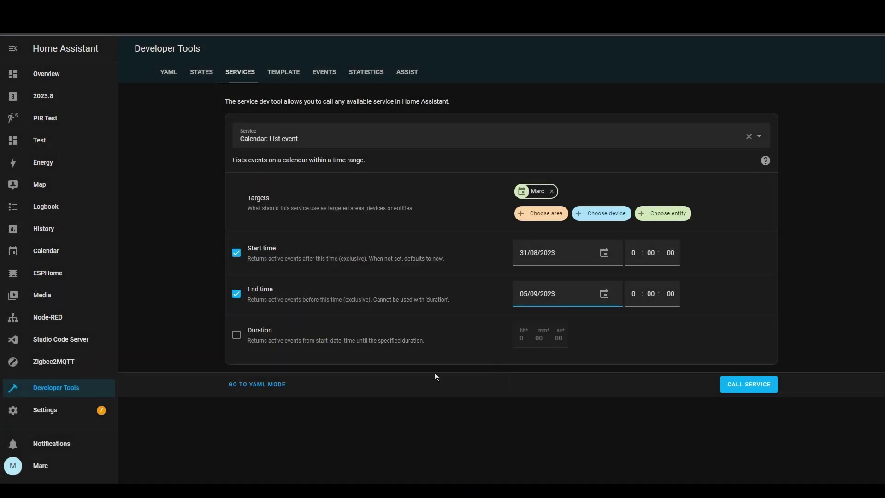
{"action": "left_click", "coordinate": [749, 384]}
{"action": "scroll", "coordinate": [317, 427], "scroll_direction": "down", "scroll_amount": 3}
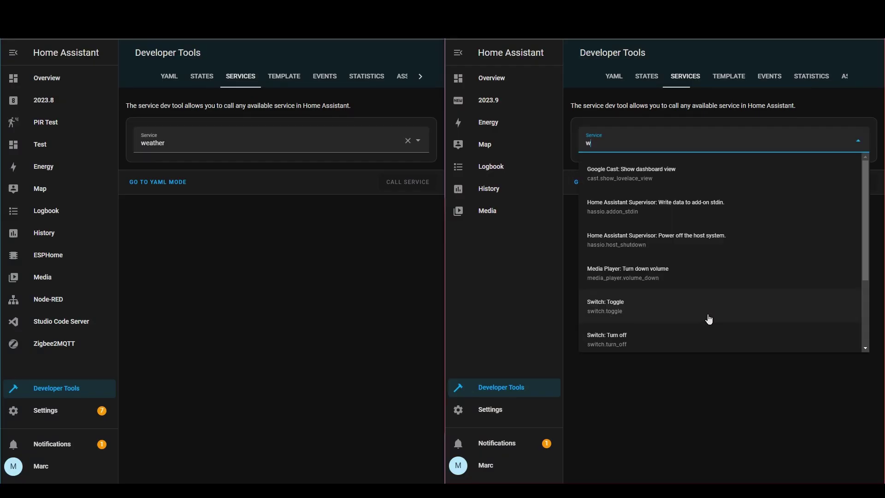
Run Weather: Get forecast for Forecast Home Assistant Beta with the Daily option
{"action": "type", "text": "eather"}
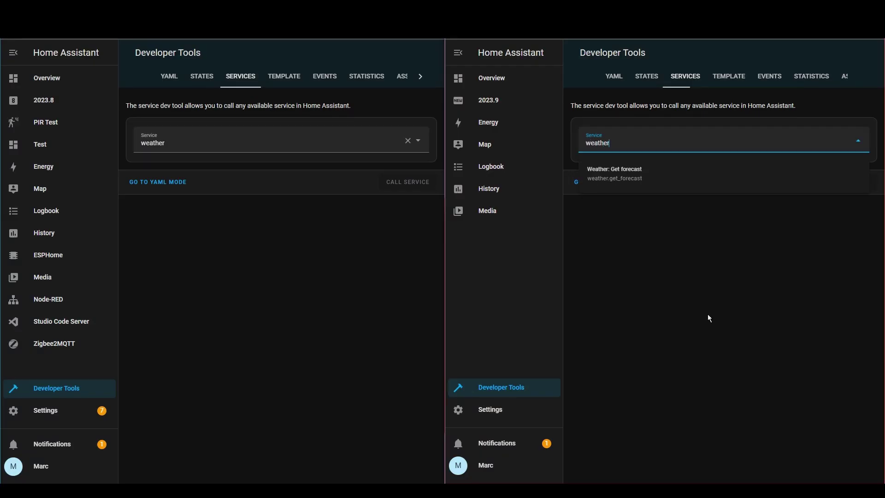
{"action": "left_click", "coordinate": [642, 172]}
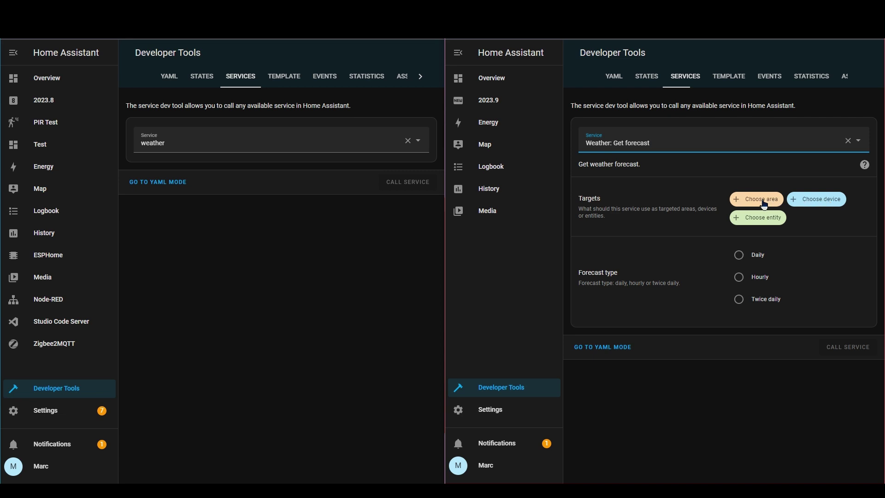
{"action": "left_click", "coordinate": [761, 218]}
{"action": "left_click", "coordinate": [783, 239]}
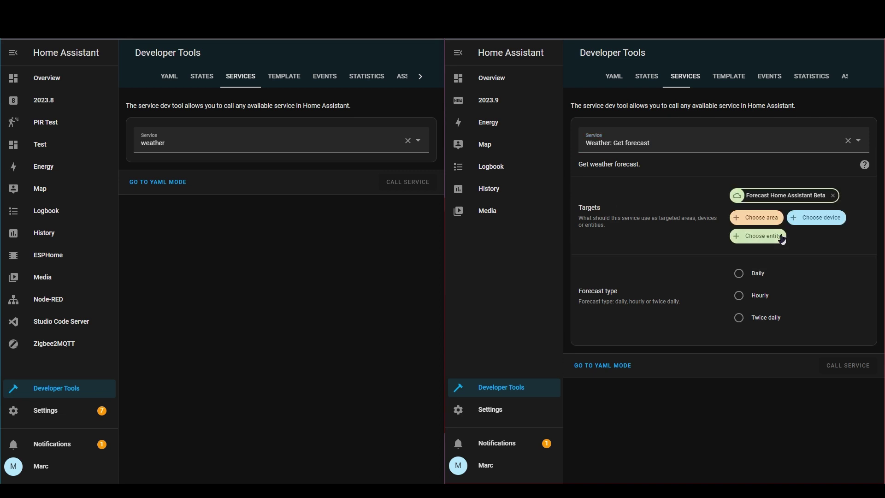
{"action": "left_click", "coordinate": [739, 278]}
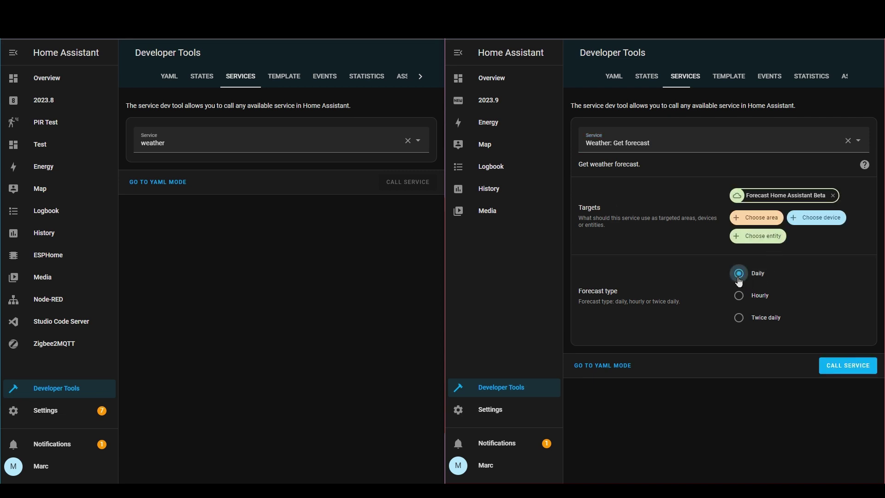
{"action": "left_click", "coordinate": [840, 367]}
{"action": "scroll", "coordinate": [690, 391], "scroll_direction": "down", "scroll_amount": 8}
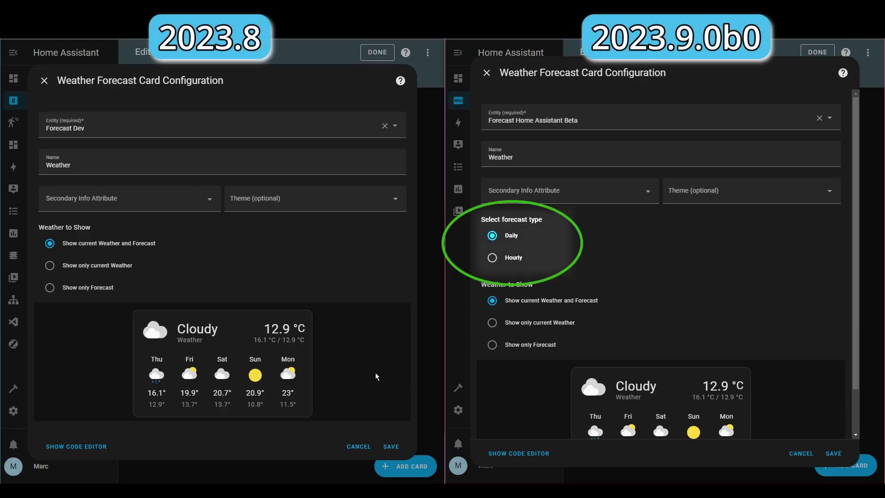
Save the Weather Forecast Card in both the 2023.8 and 2023.9 dashboards
{"action": "left_click", "coordinate": [391, 447]}
{"action": "left_click", "coordinate": [836, 454]}
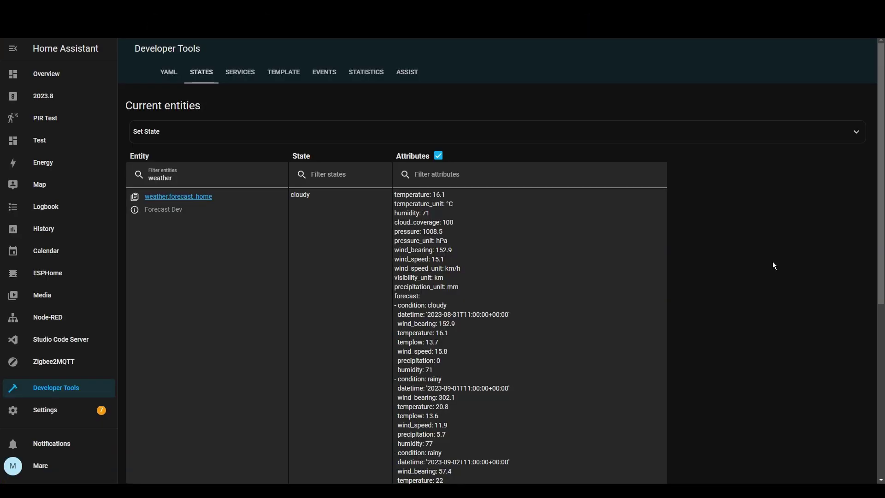
{"action": "scroll", "coordinate": [772, 262], "scroll_direction": "down", "scroll_amount": 2}
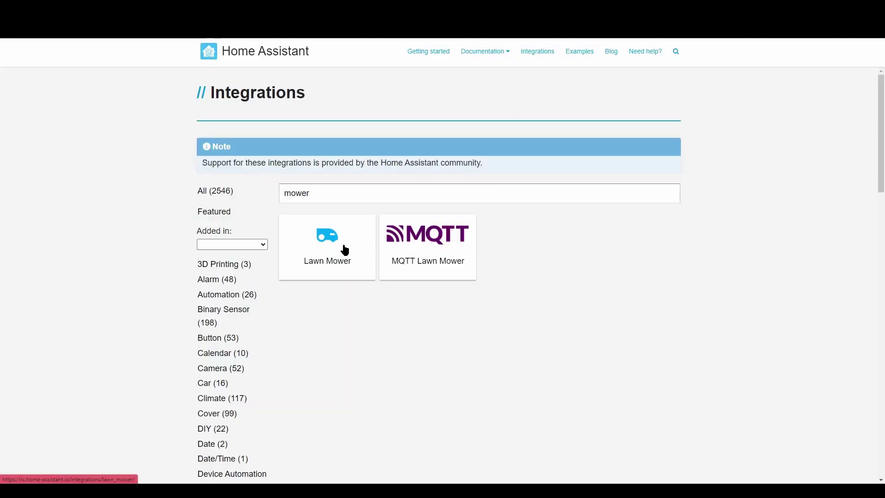
Look up the Lawn Mower and MQTT Lawn Mower integration documentation
{"action": "left_click", "coordinate": [375, 261]}
{"action": "key", "text": "alt+Left"}
{"action": "left_click", "coordinate": [424, 252]}
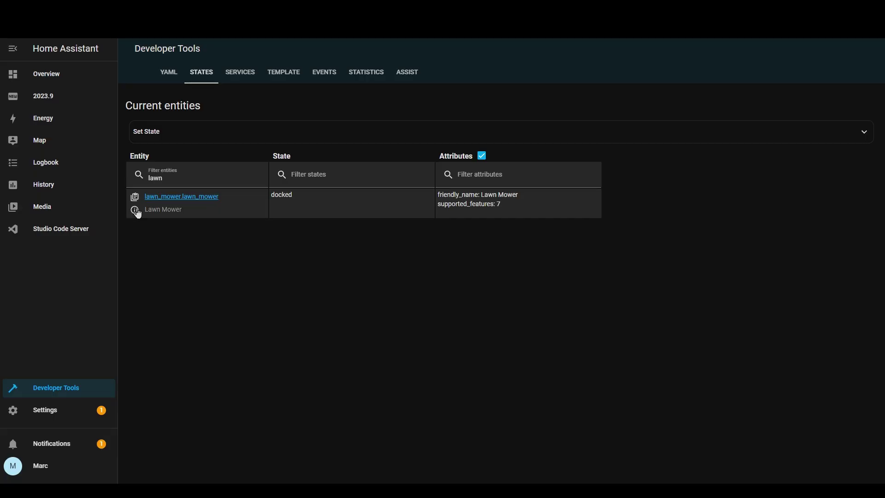
Start, pause, resume and dock the Lawn Mower from its entity details
{"action": "left_click", "coordinate": [135, 210]}
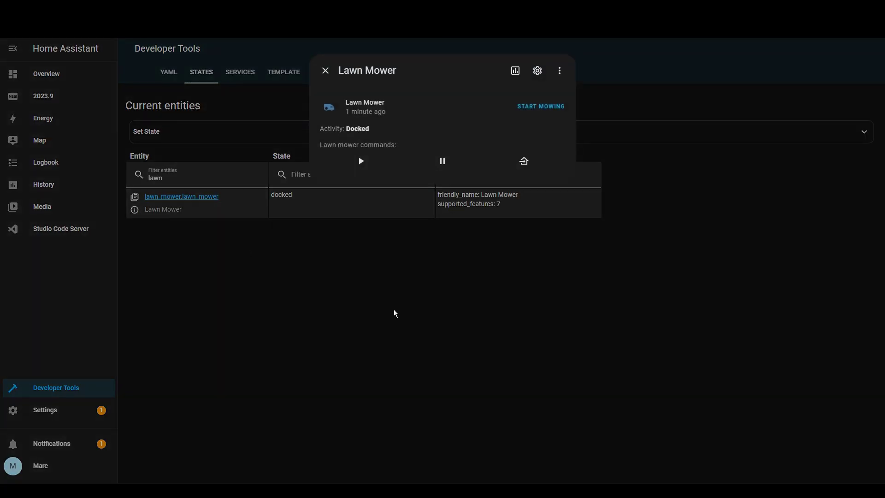
{"action": "left_click", "coordinate": [537, 108]}
{"action": "left_click", "coordinate": [441, 161]}
{"action": "left_click", "coordinate": [360, 162]}
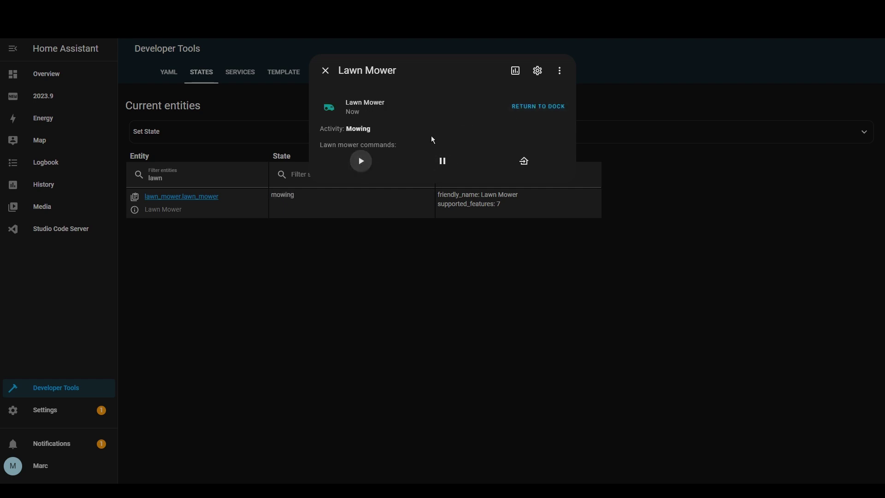
{"action": "left_click", "coordinate": [526, 163]}
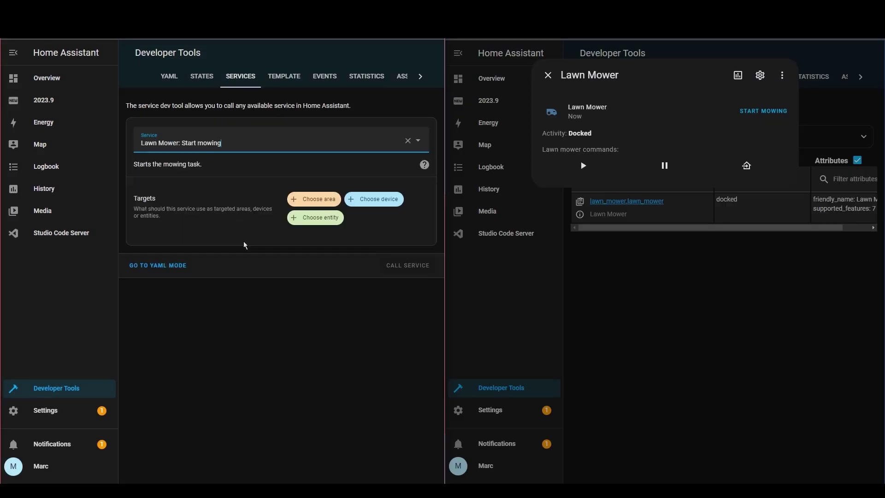
Run Lawn Mower: Start mowing on the Lawn Mower entity
{"action": "left_click", "coordinate": [318, 220]}
{"action": "left_click", "coordinate": [328, 231]}
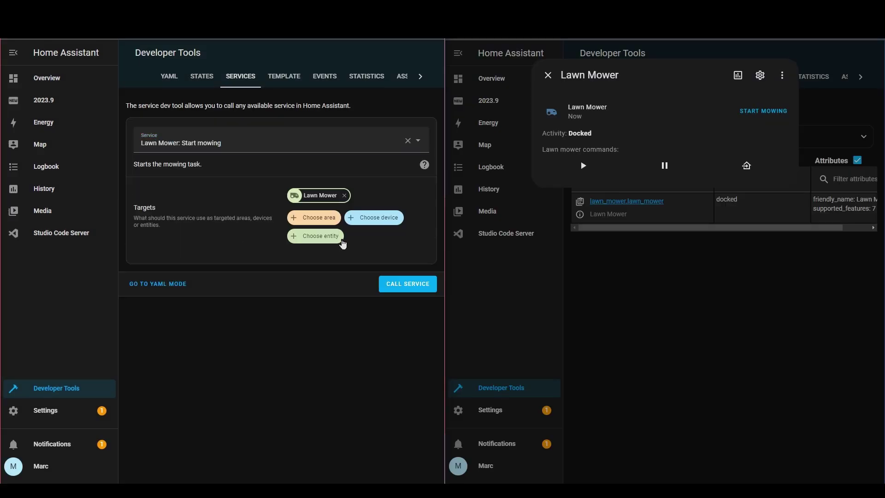
{"action": "left_click", "coordinate": [398, 285]}
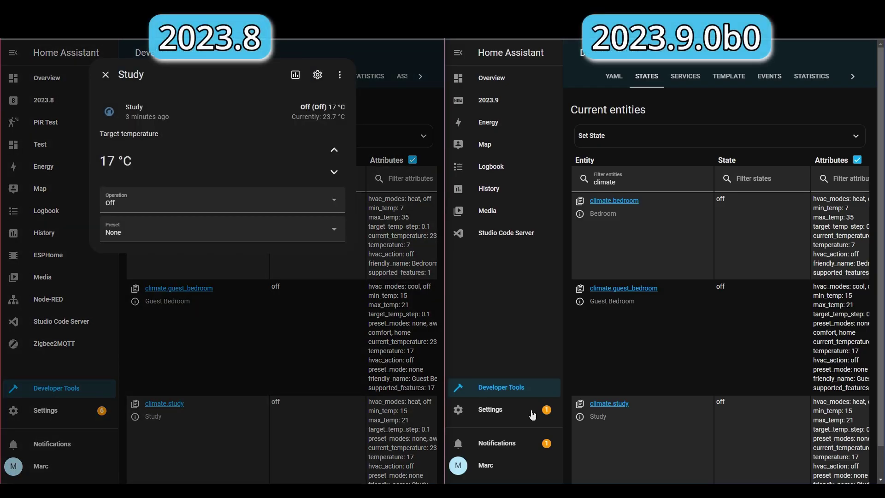
Inspect the Study thermostat's operation mode and preset choices in 2023.9 without changing them
{"action": "left_click", "coordinate": [580, 419]}
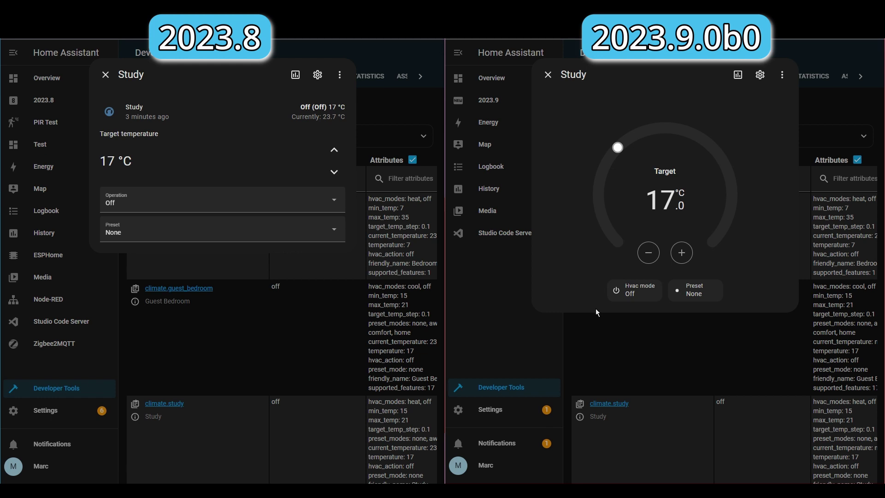
{"action": "left_click", "coordinate": [330, 201]}
{"action": "left_click", "coordinate": [330, 206]}
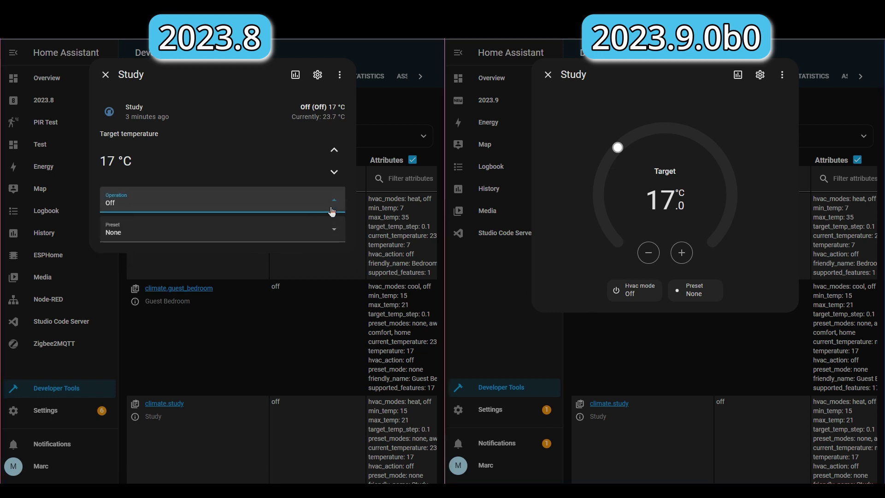
{"action": "left_click", "coordinate": [334, 230]}
{"action": "left_click", "coordinate": [335, 230]}
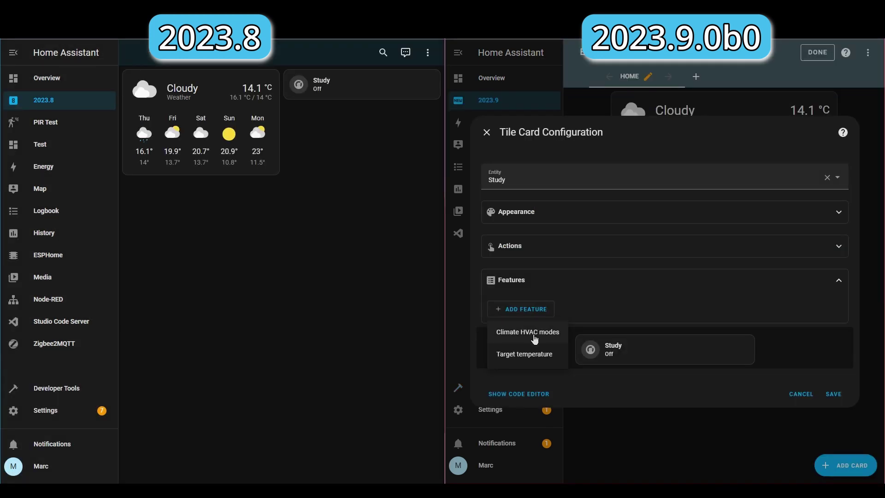
Add Climate HVAC modes and Target temperature features to the Study tile and save the dashboard
{"action": "left_click", "coordinate": [533, 334]}
{"action": "left_click", "coordinate": [524, 310]}
{"action": "left_click", "coordinate": [530, 352]}
{"action": "left_click", "coordinate": [834, 447]}
{"action": "left_click", "coordinate": [826, 53]}
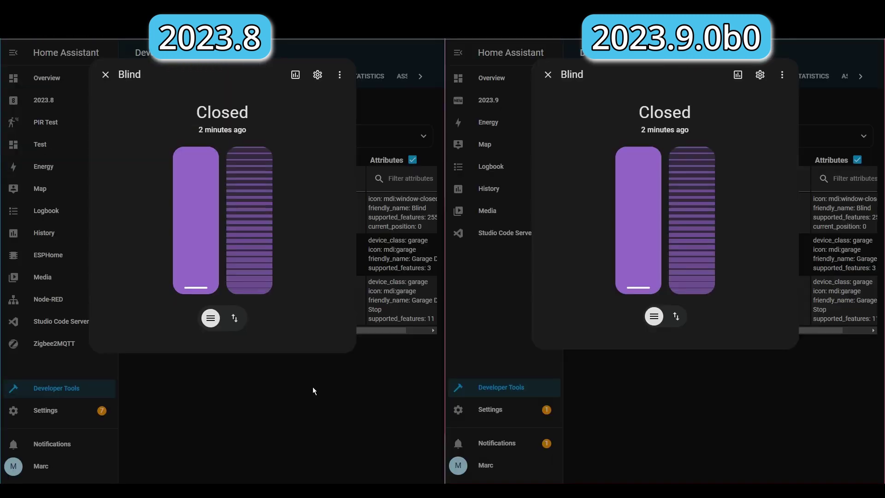
Close both Blind detail dialogs and add the Cover tilt feature to the Blind tile
{"action": "left_click", "coordinate": [313, 386]}
{"action": "left_click", "coordinate": [632, 386]}
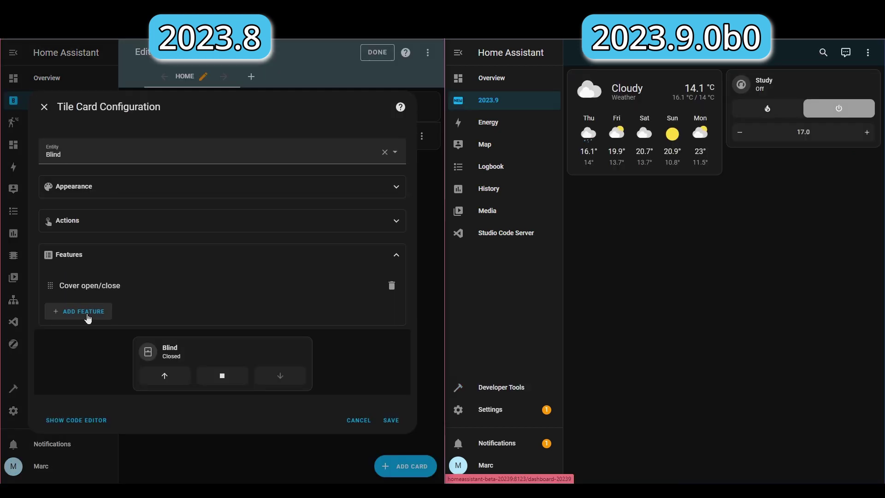
{"action": "left_click", "coordinate": [86, 314]}
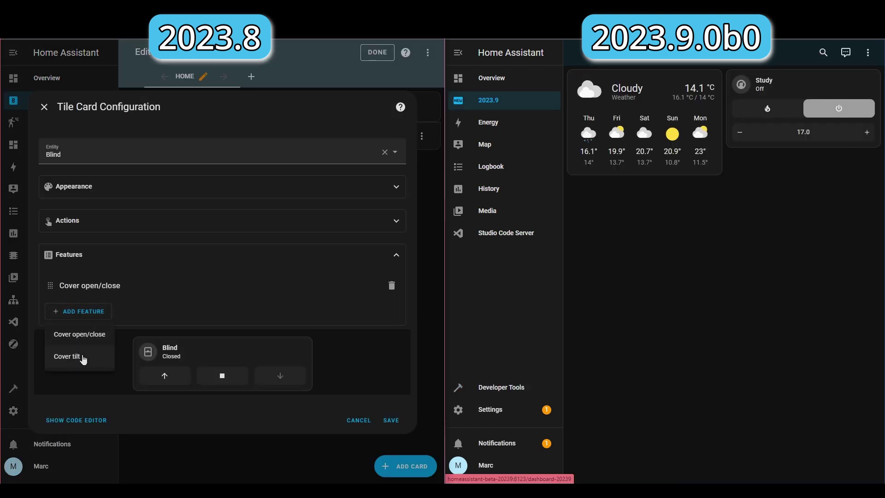
{"action": "left_click", "coordinate": [84, 358]}
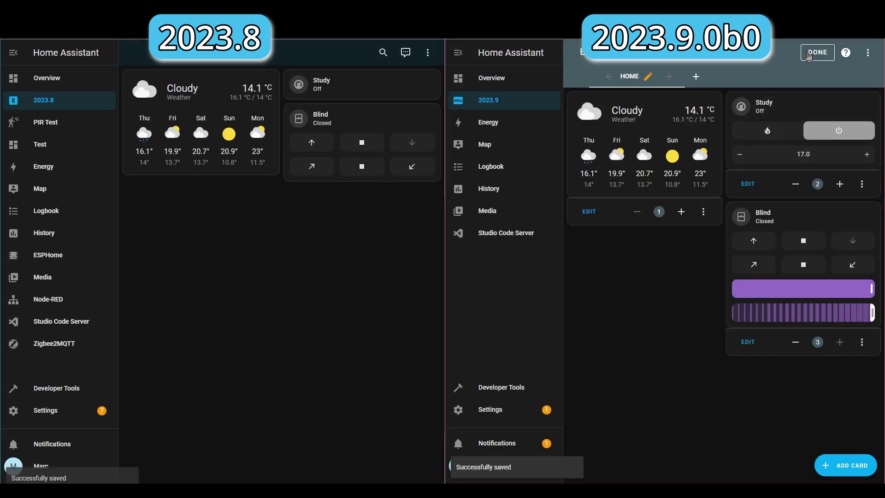
Finish the 2023.9 dashboard, lower the blind to about 60 %, and start a Template helper
{"action": "left_click", "coordinate": [818, 52]}
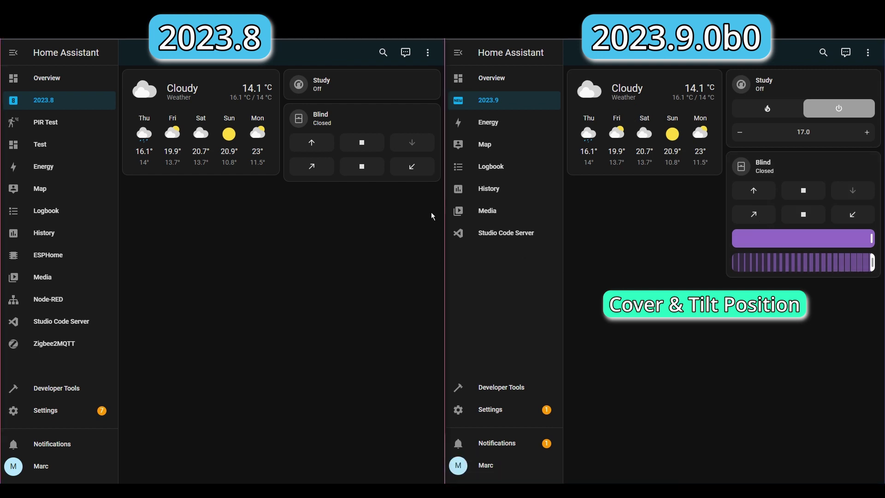
{"action": "left_click", "coordinate": [820, 238]}
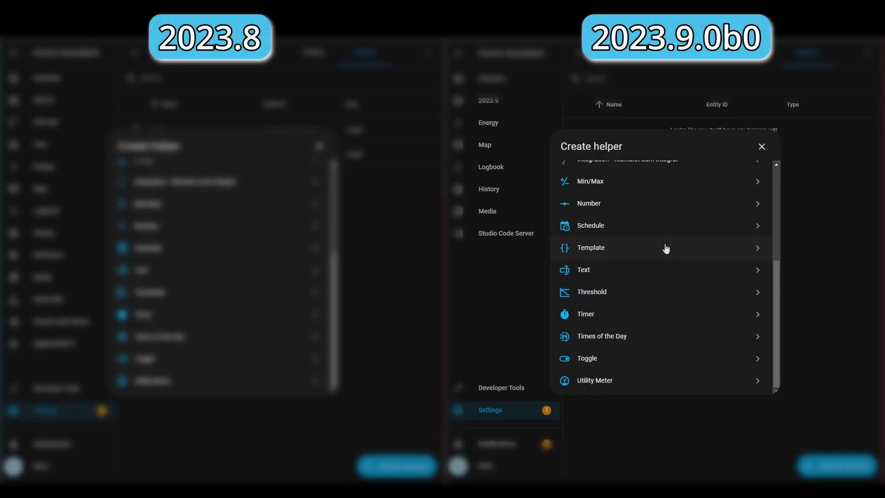
{"action": "left_click", "coordinate": [666, 249]}
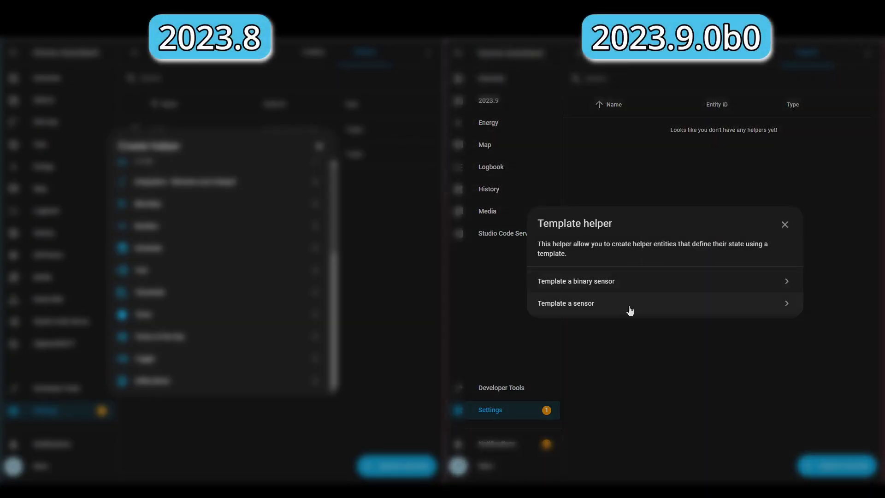
Create a template sensor whose state is the pasted forecast temperature template
{"action": "left_click", "coordinate": [632, 312]}
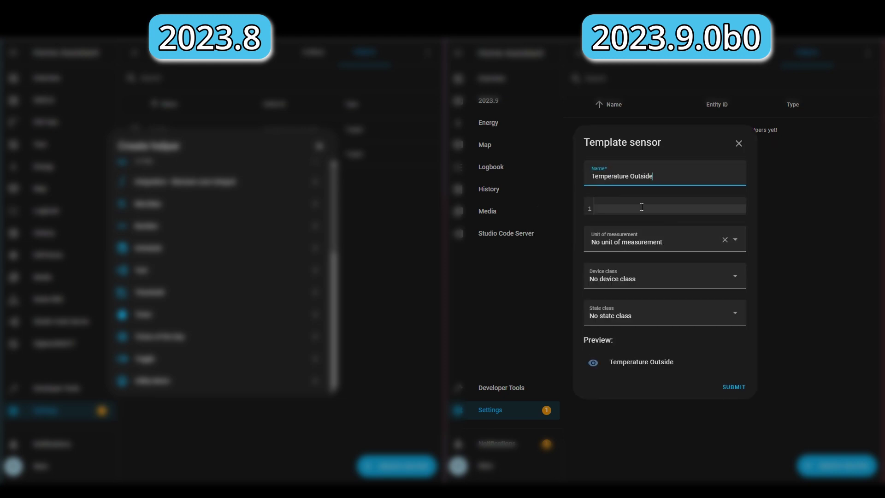
{"action": "type", "text": "{{state_attr('weather.forecast_home_assistant_beta','temperature')}}"}
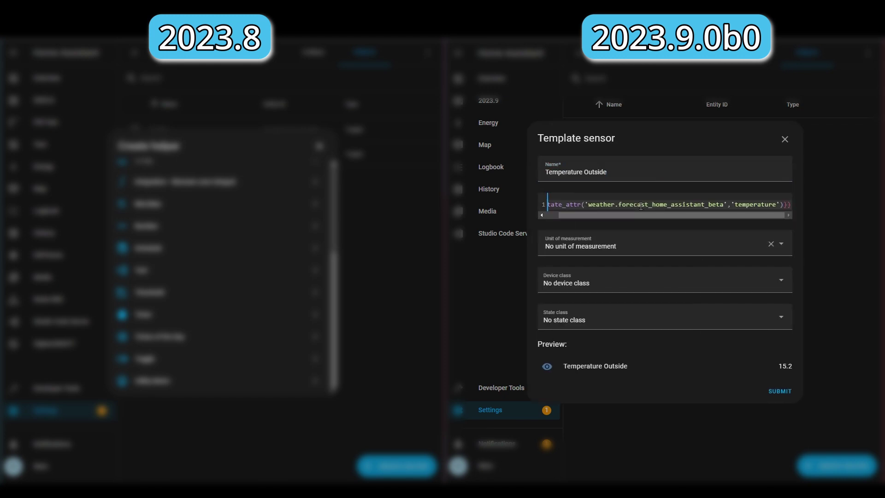
{"action": "left_click_drag", "start_coordinate": [621, 216], "coordinate": [669, 233]}
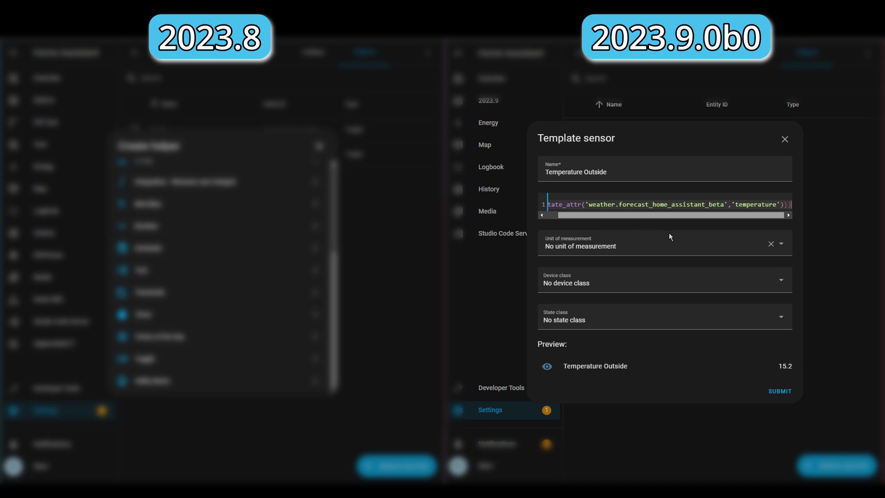
Set the sensor's unit to °C, device class Temperature and state class Measurement
{"action": "key", "text": "Tab"}
{"action": "type", "text": "c"}
{"action": "left_click", "coordinate": [615, 358]}
{"action": "left_click", "coordinate": [618, 283]}
{"action": "scroll", "coordinate": [581, 152], "scroll_direction": "down", "scroll_amount": 10}
{"action": "left_click", "coordinate": [580, 131]}
{"action": "left_click", "coordinate": [623, 347]}
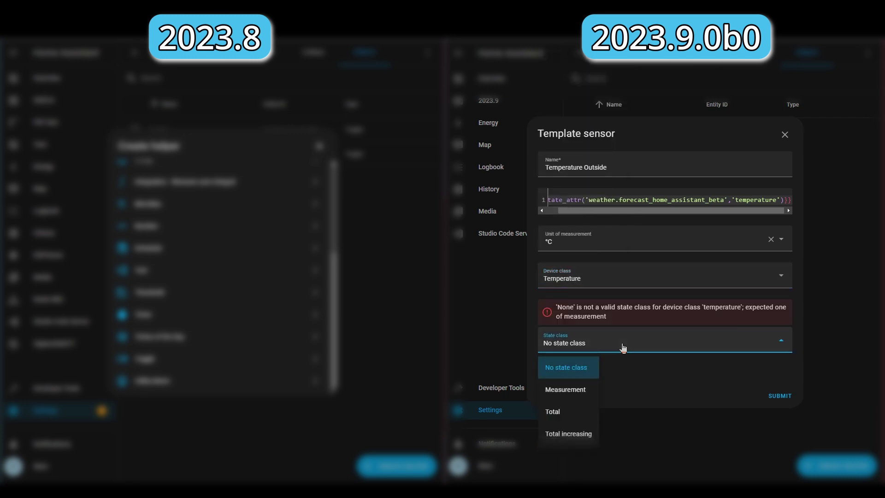
{"action": "left_click", "coordinate": [560, 392]}
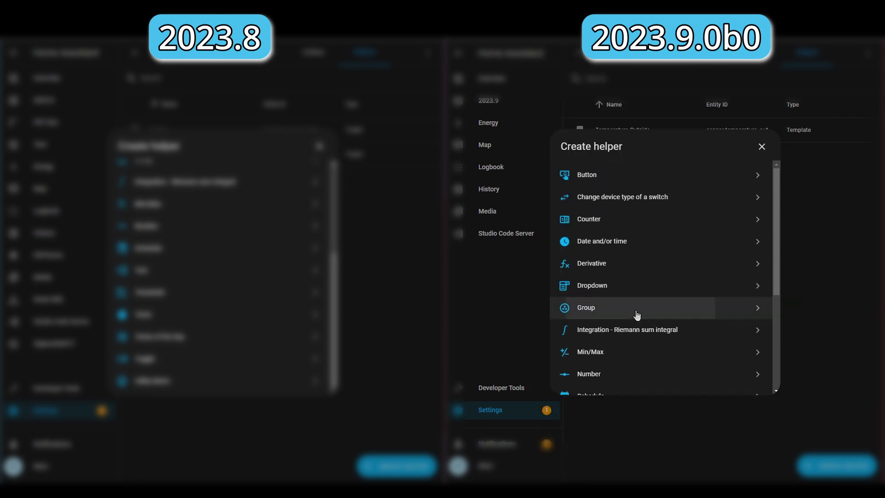
Start a sensor group with LYWSD03MMC Temperature and Temperature Outside as members
{"action": "left_click", "coordinate": [637, 317]}
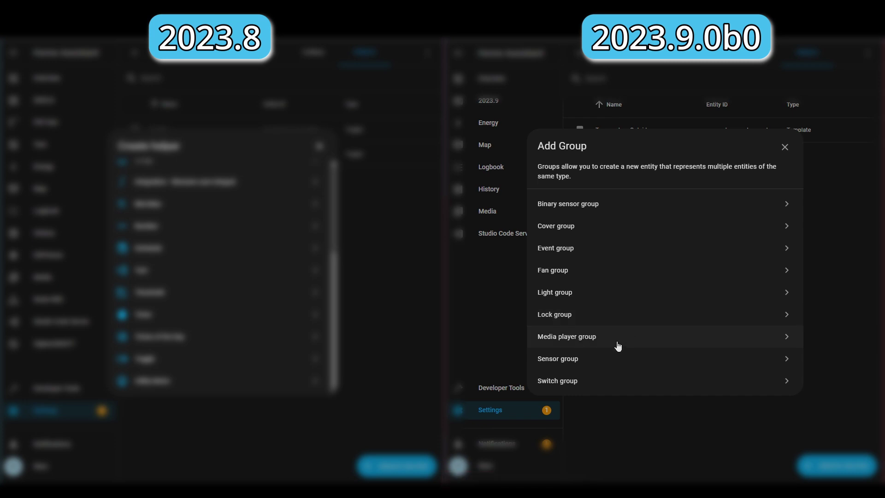
{"action": "left_click", "coordinate": [614, 359]}
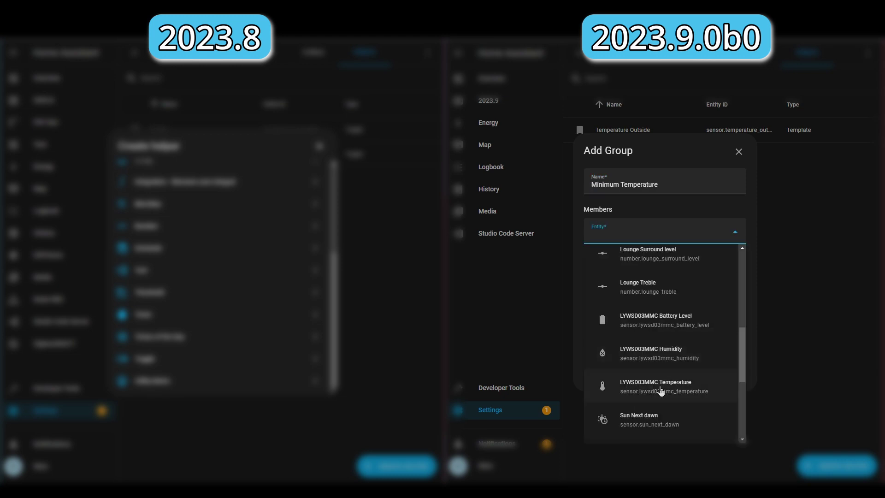
{"action": "left_click", "coordinate": [663, 390]}
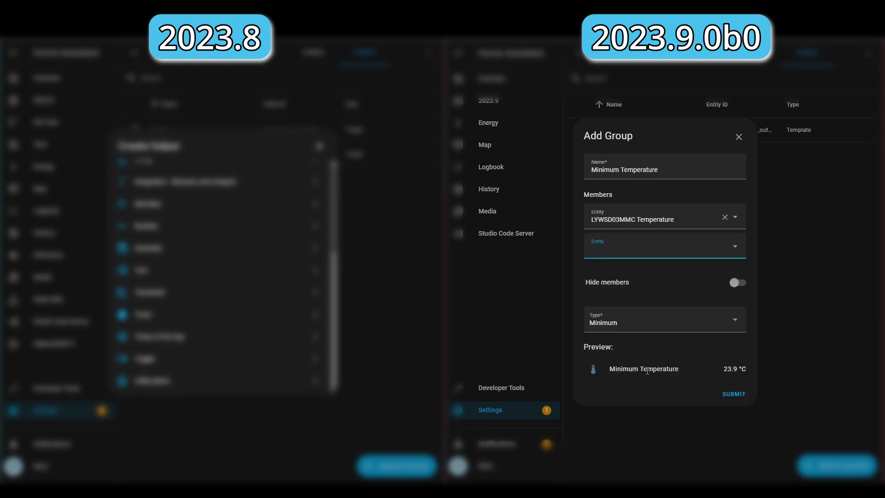
{"action": "left_click_drag", "start_coordinate": [754, 367], "coordinate": [604, 355]}
{"action": "left_click", "coordinate": [635, 253]}
{"action": "left_click", "coordinate": [667, 436]}
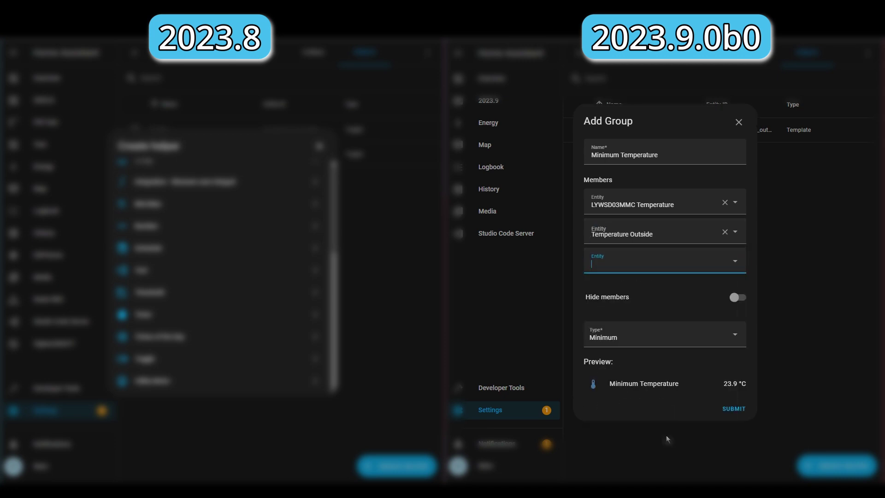
{"action": "left_click", "coordinate": [646, 286]}
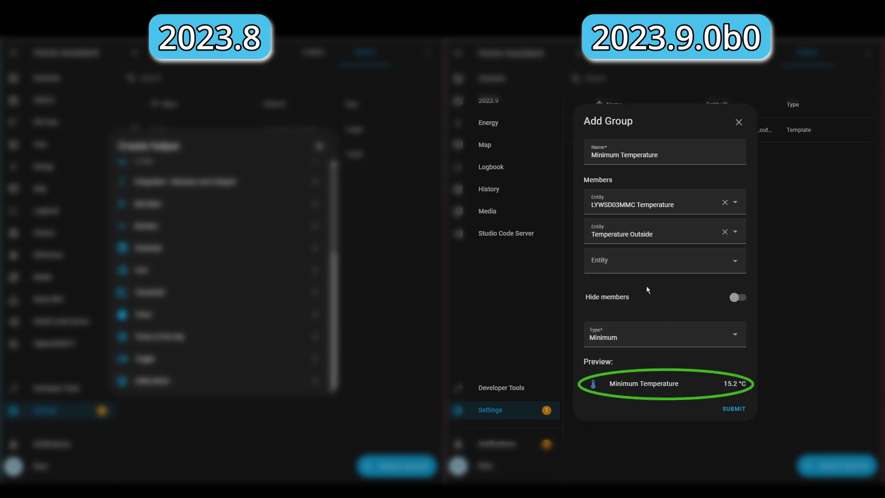
Set the group type to Minimum after briefly trying Maximum
{"action": "left_click", "coordinate": [658, 341]}
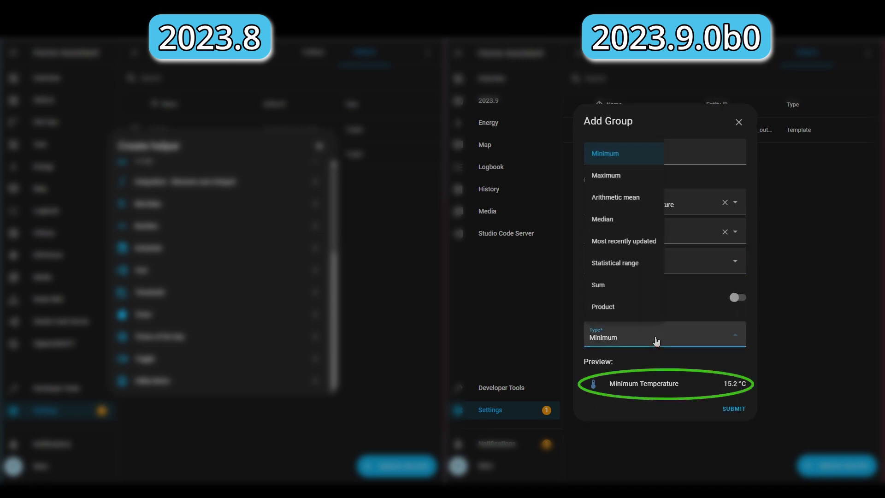
{"action": "left_click", "coordinate": [615, 181]}
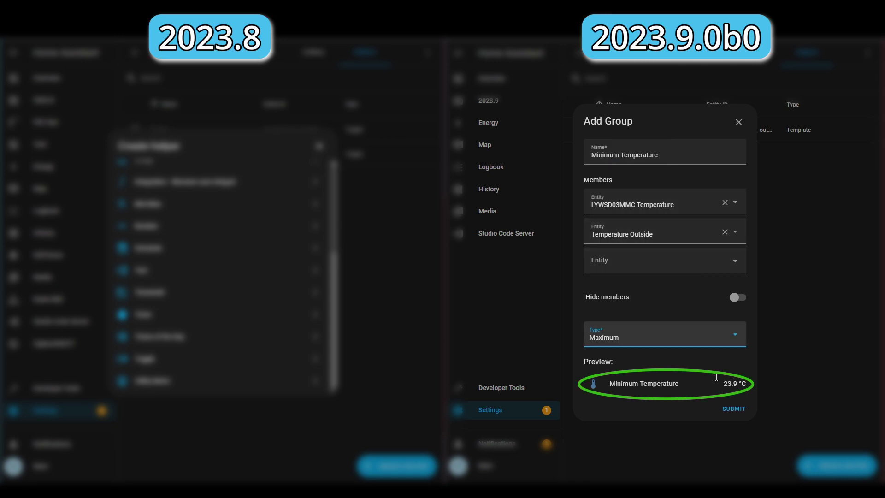
{"action": "left_click", "coordinate": [656, 344]}
{"action": "left_click", "coordinate": [618, 162]}
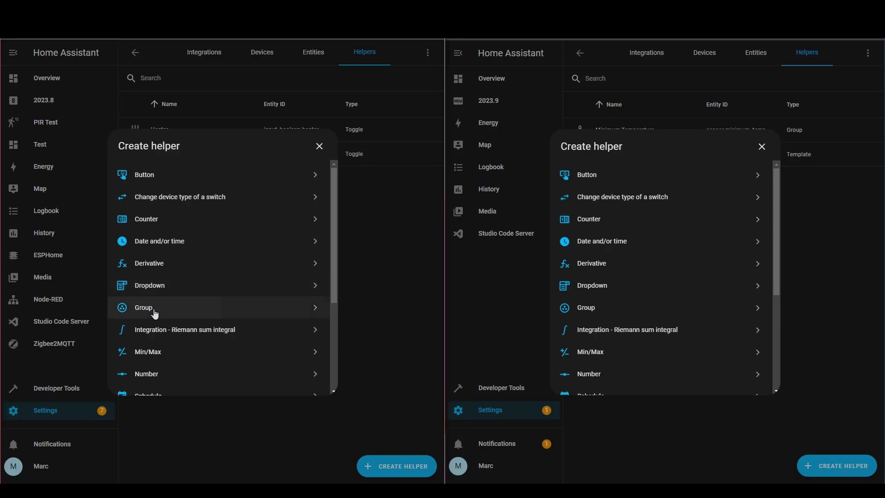
Compare the group types in 2023.8 and 2023.9, then choose Event group in 2023.9
{"action": "left_click", "coordinate": [153, 311]}
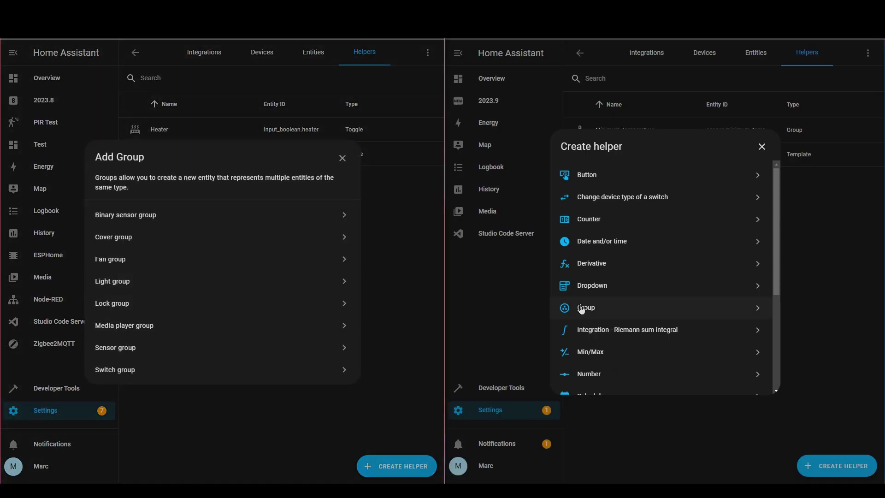
{"action": "left_click", "coordinate": [624, 314]}
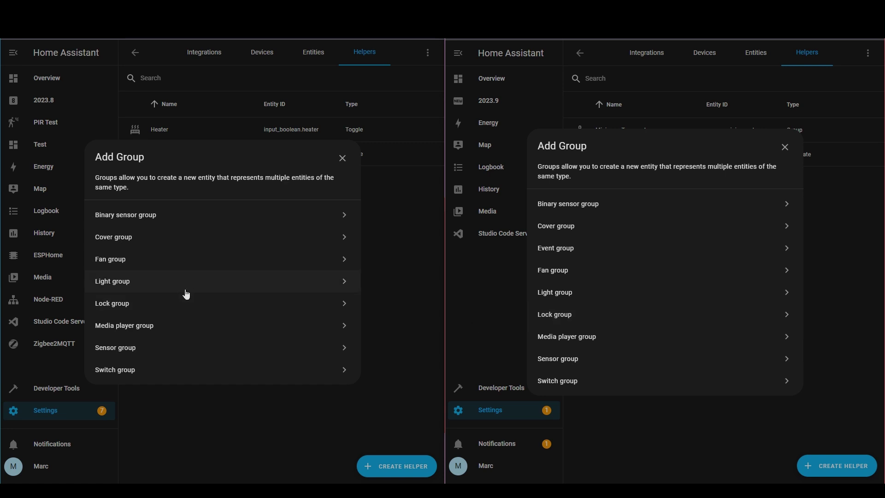
{"action": "left_click", "coordinate": [657, 257]}
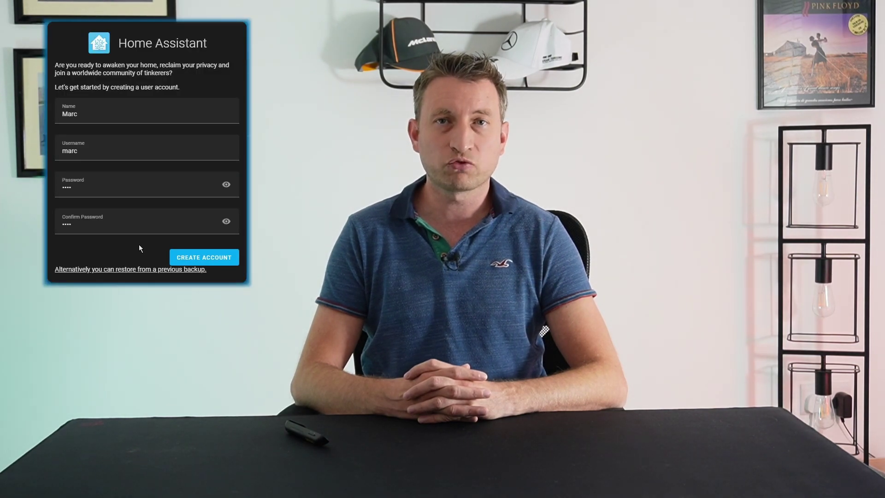
Create the user account, keep the home name Beta2, and set the location to Fleet Street, London
{"action": "left_click", "coordinate": [200, 259]}
{"action": "left_click", "coordinate": [217, 154]}
{"action": "left_click", "coordinate": [164, 121]}
{"action": "type", "text": "south street"}
{"action": "key", "text": "ctrl+a"}
{"action": "type", "text": "fl"}
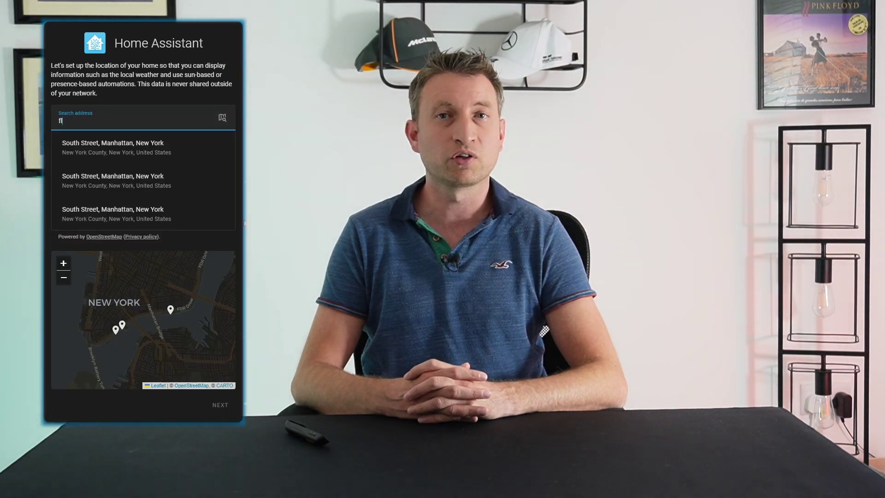
{"action": "type", "text": "eet street london"}
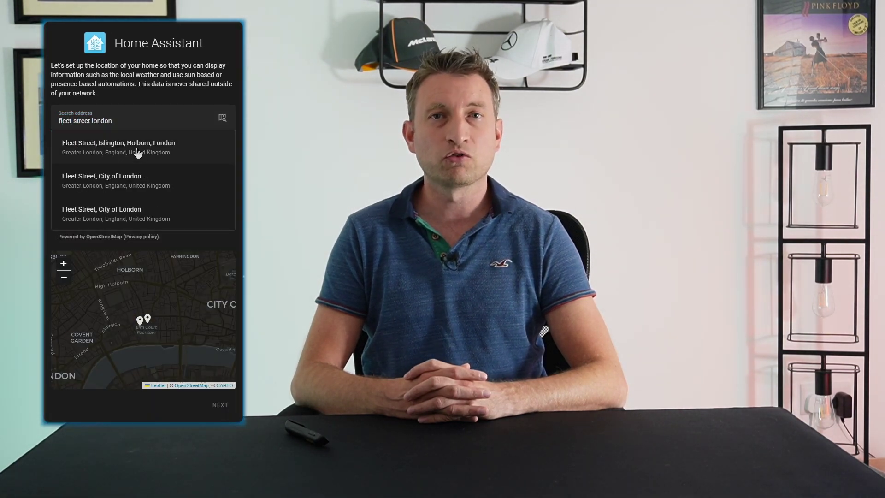
{"action": "left_click", "coordinate": [139, 147]}
{"action": "left_click", "coordinate": [224, 338]}
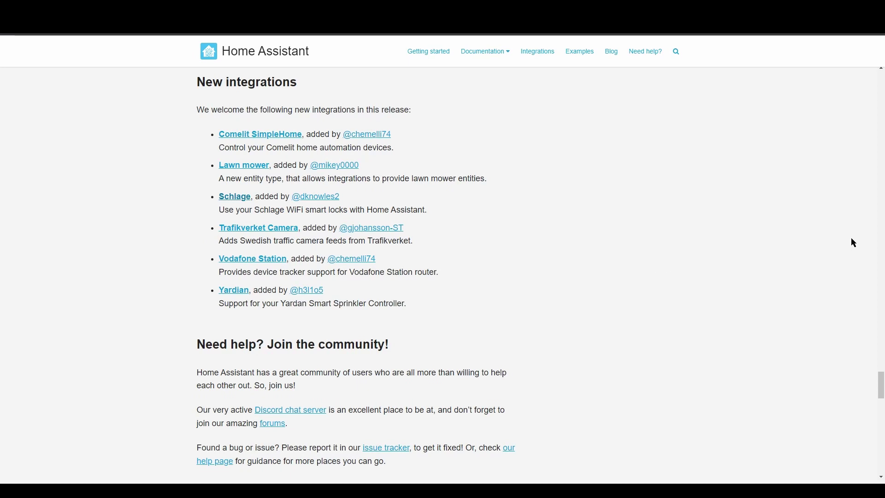
Expand the ESPHome and MQTT entries under Breaking changes in the 2023.9 release notes
{"action": "scroll", "coordinate": [852, 238], "scroll_direction": "down", "scroll_amount": 10}
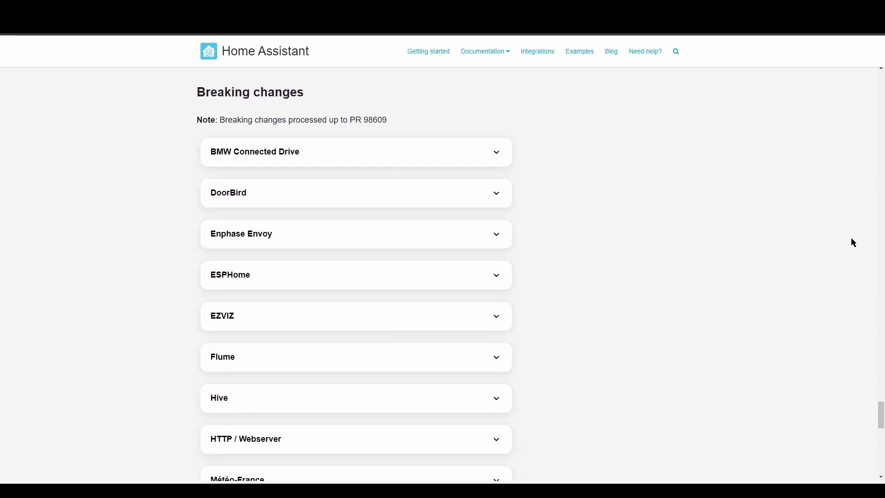
{"action": "left_click", "coordinate": [496, 278]}
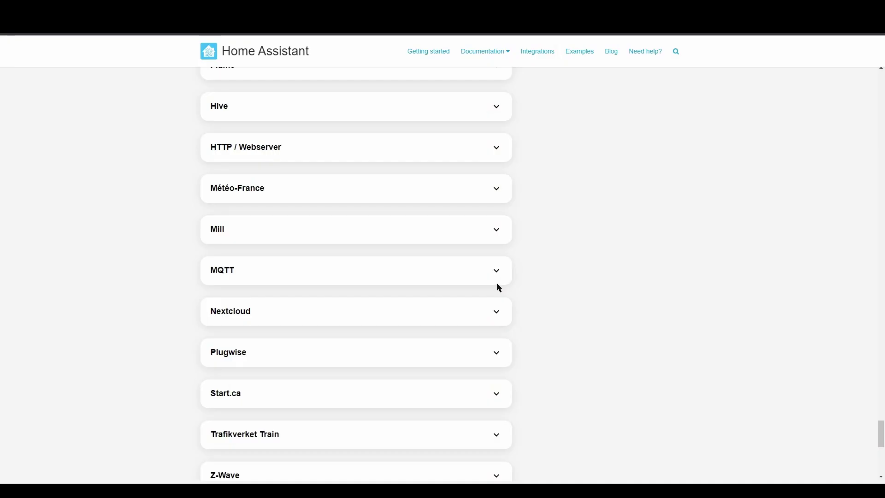
{"action": "left_click", "coordinate": [498, 279]}
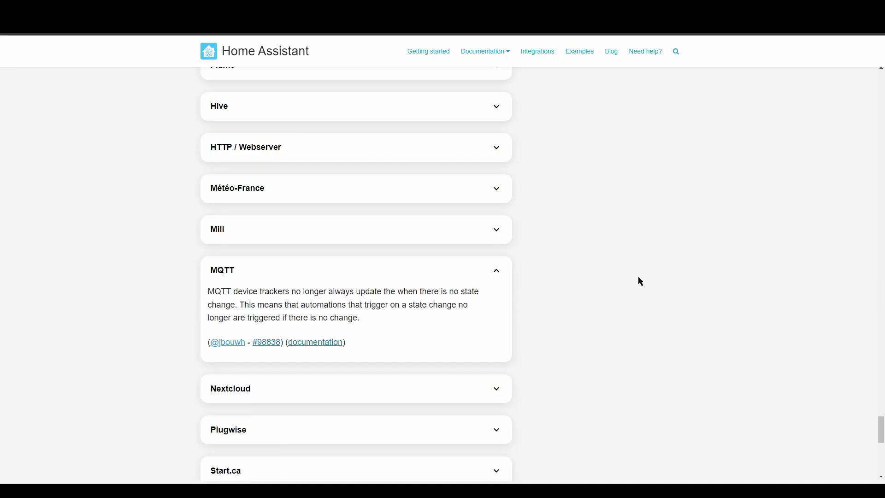
Scroll the 2023.9 beta release notes past the MQTT device-tracker breaking change to the full changelog
{"action": "scroll", "coordinate": [641, 281], "scroll_direction": "down", "scroll_amount": 4}
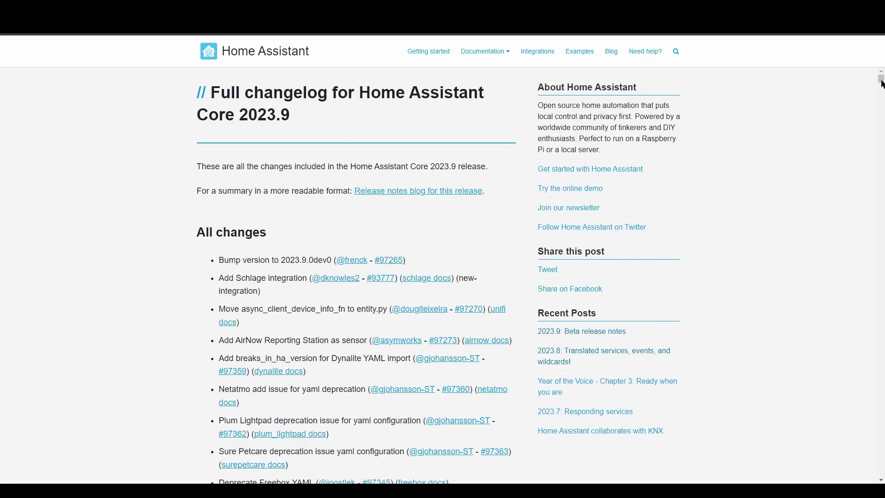
{"action": "left_click_drag", "start_coordinate": [882, 84], "coordinate": [861, 189]}
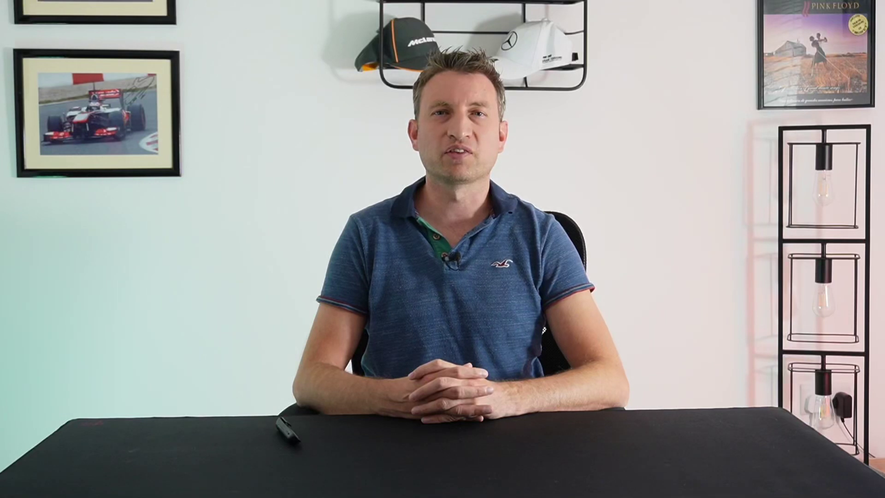